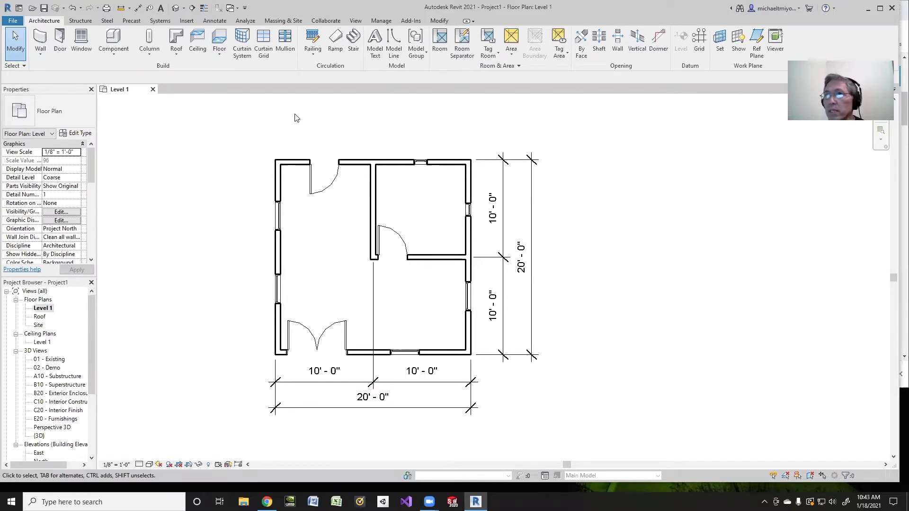
Minimize Revit and launch GitHub Desktop from the desktop.
click(870, 8)
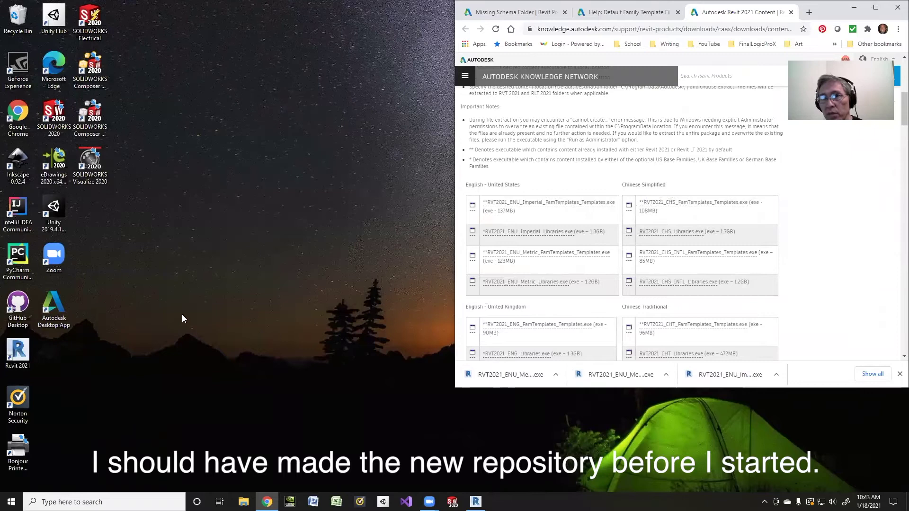
click(19, 306)
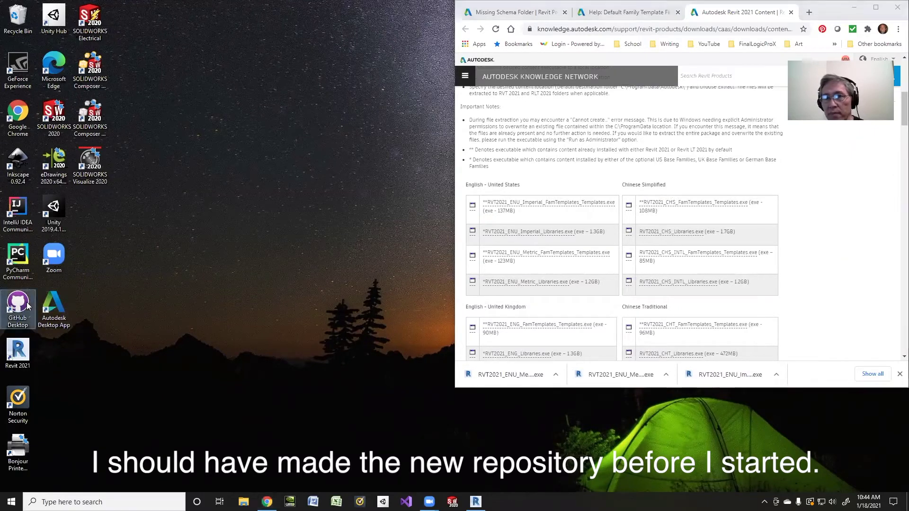
double_click(19, 306)
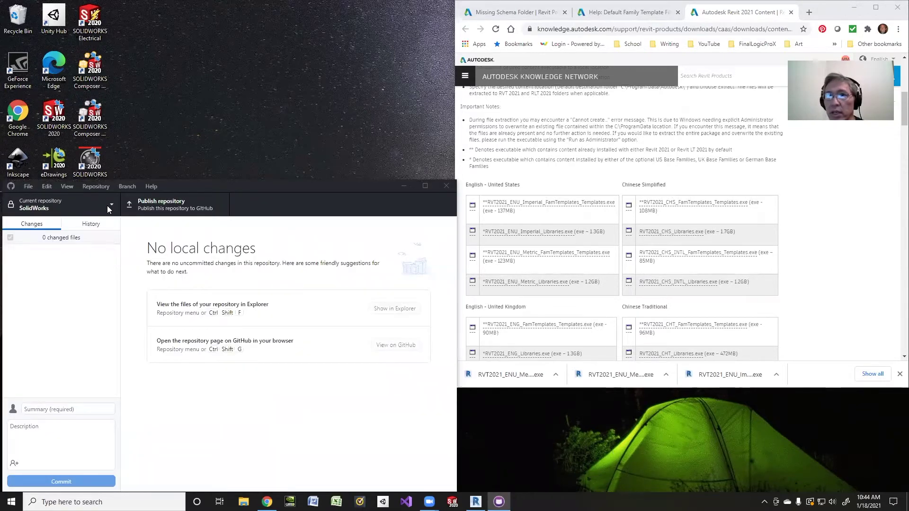
Create a new repository named Revit2021 with the C++ gitignore template and MIT License.
click(28, 186)
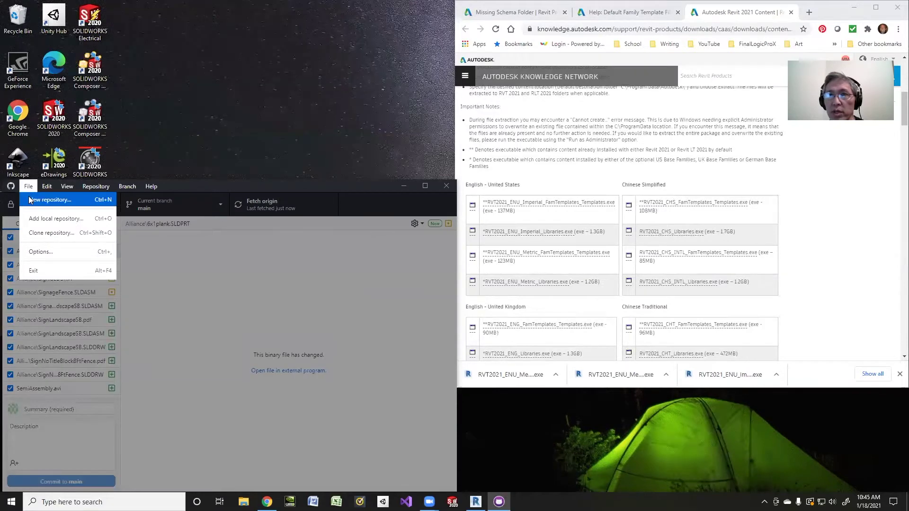
click(29, 198)
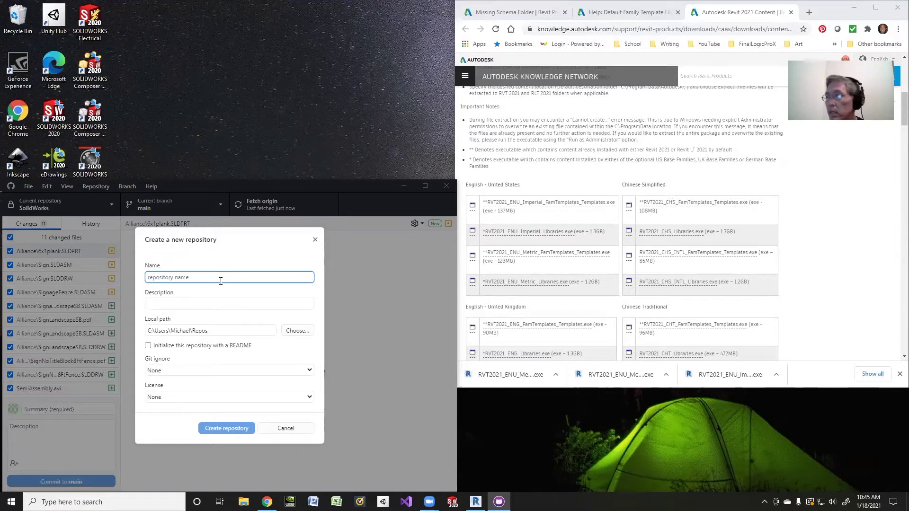
text(Revi)
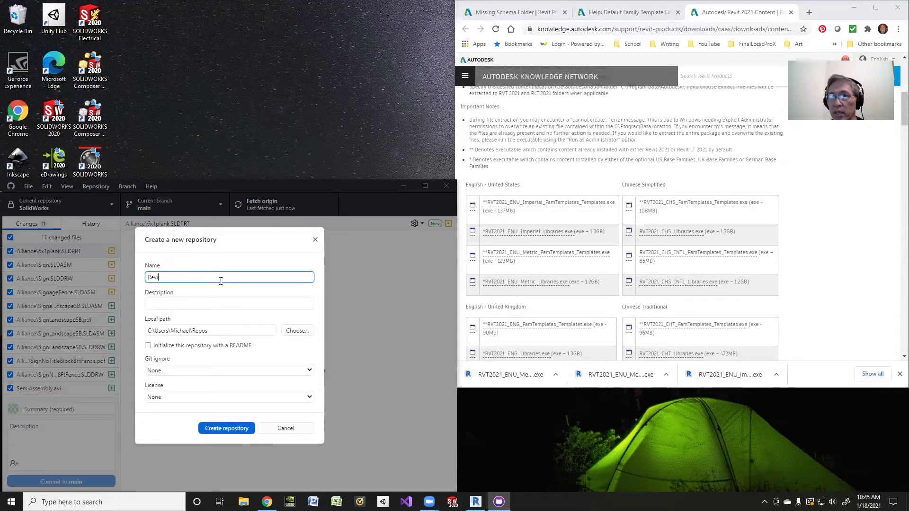
text(t2021)
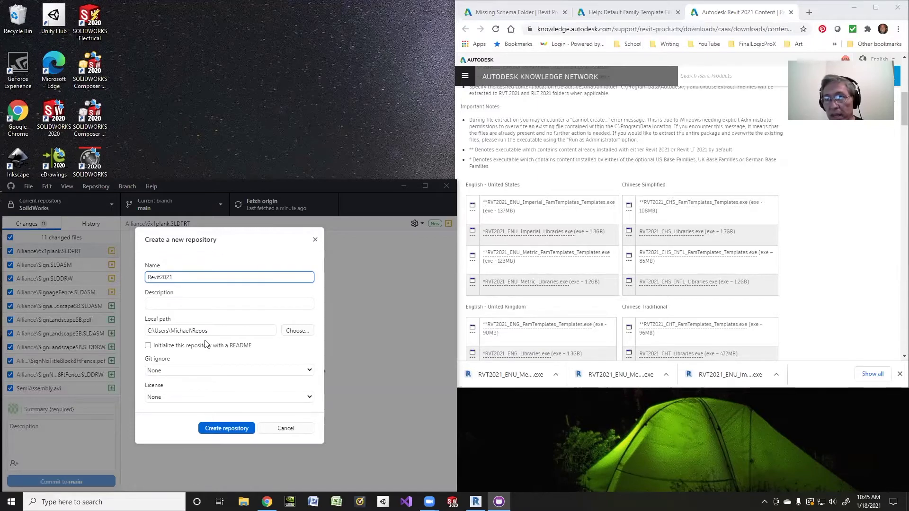
click(163, 372)
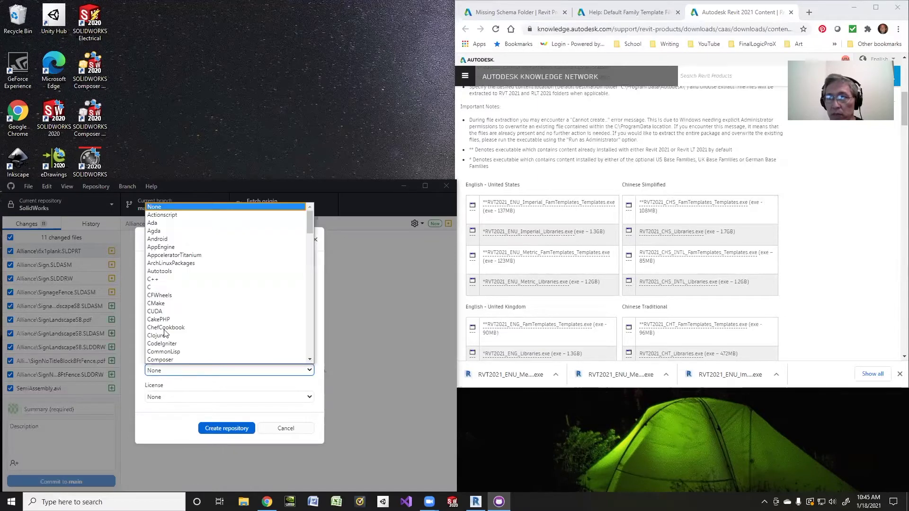
click(155, 280)
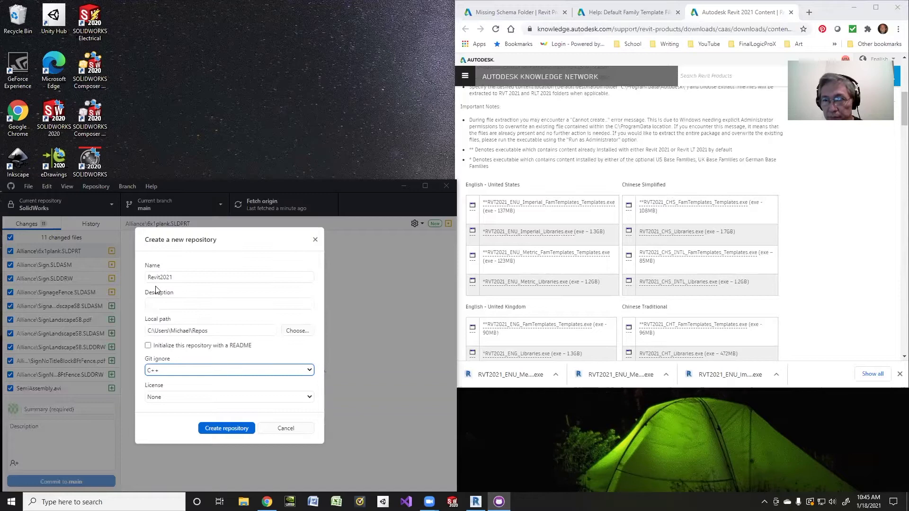
click(171, 396)
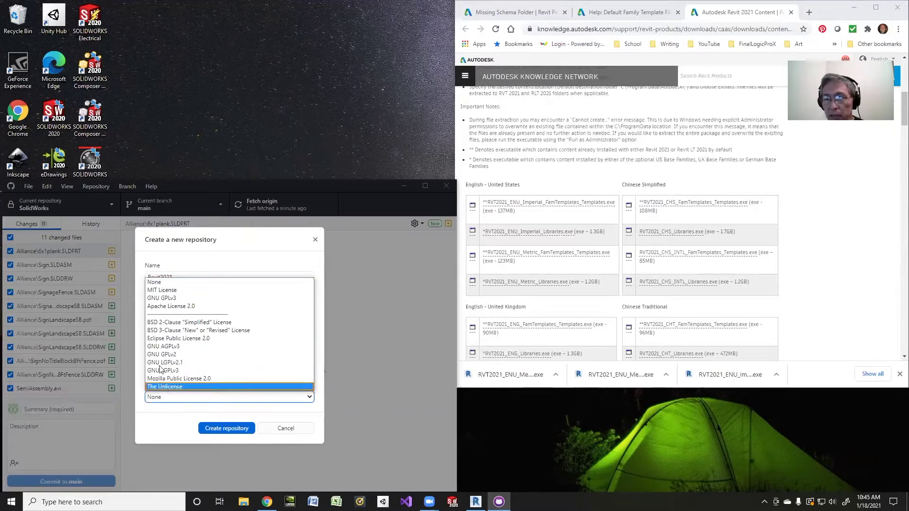
click(151, 293)
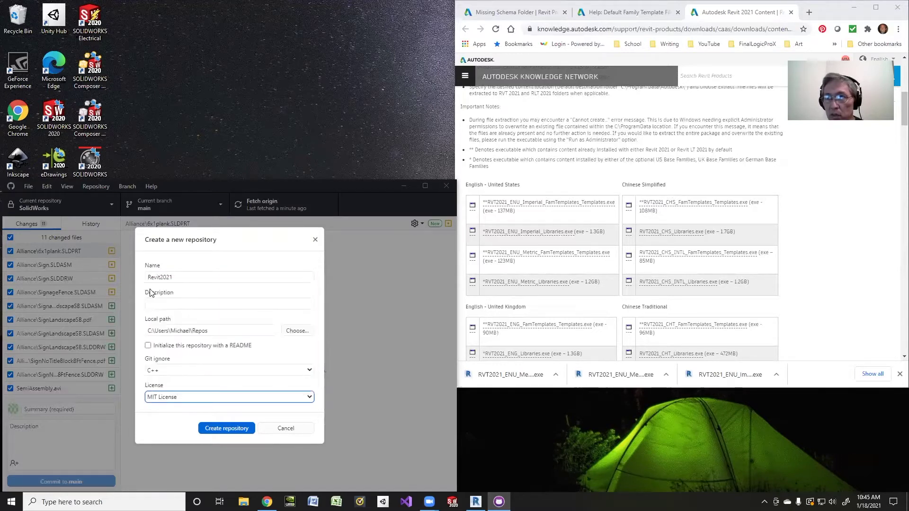
click(209, 429)
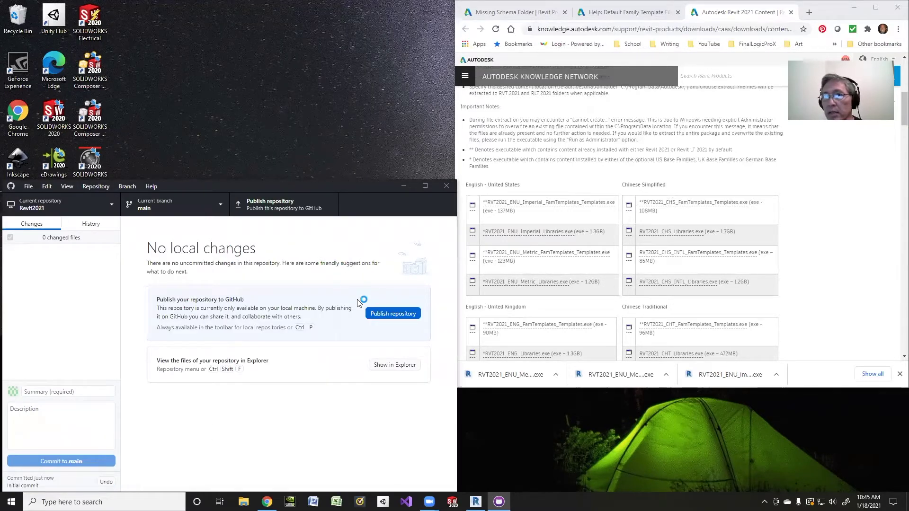
Publish Revit2021 to GitHub with the description 'Revit 2021 Models and Drawings'.
click(386, 315)
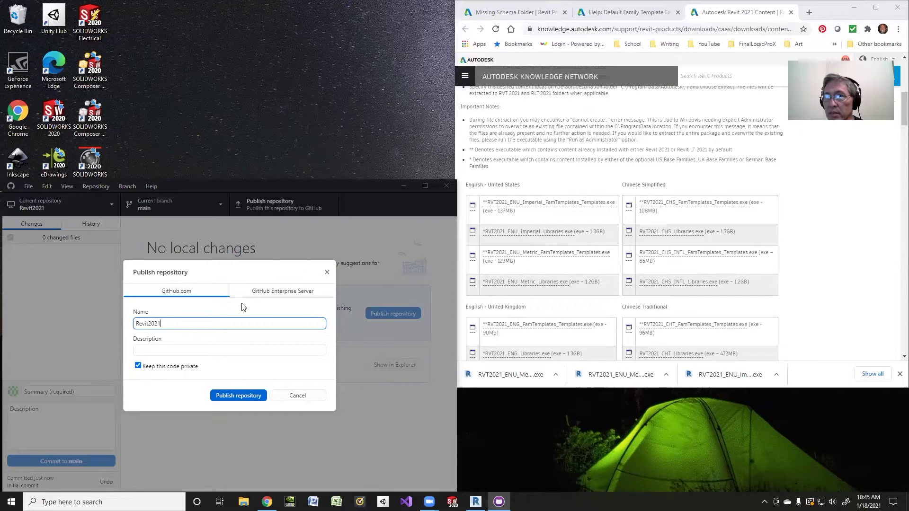
click(180, 349)
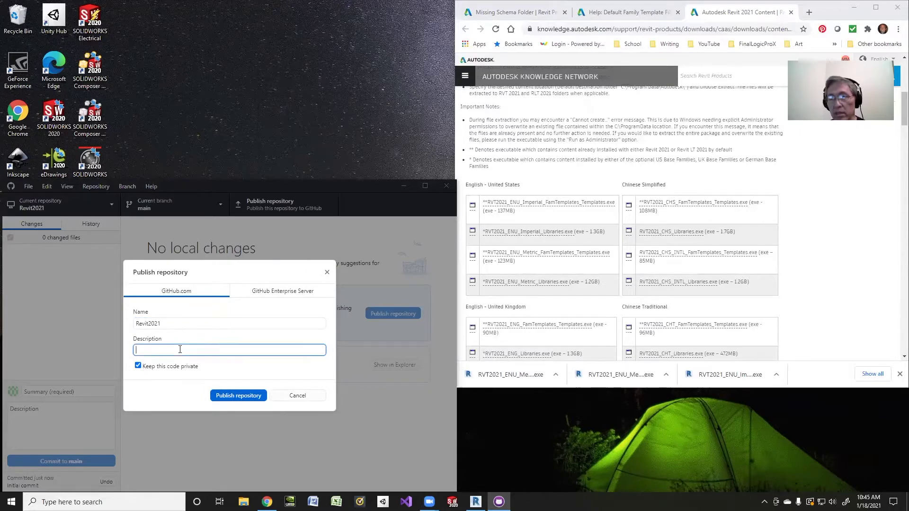
text(L)
key(BackSpace)
key(BackSpace)
key(BackSpace)
key(BackSpace)
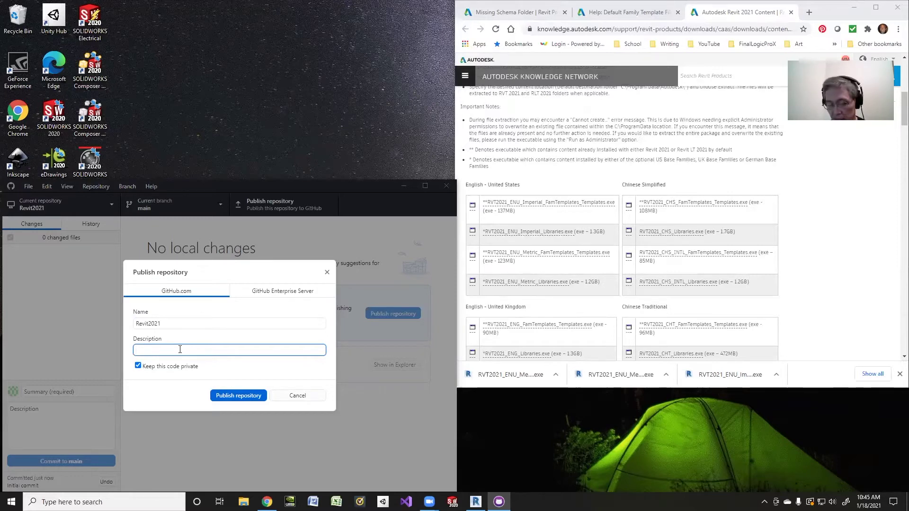
text(Revit)
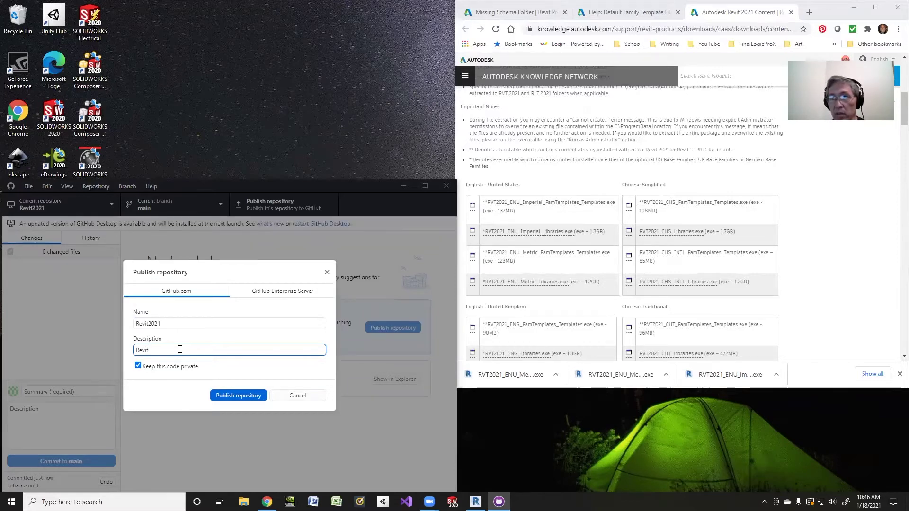
text( 2021 )
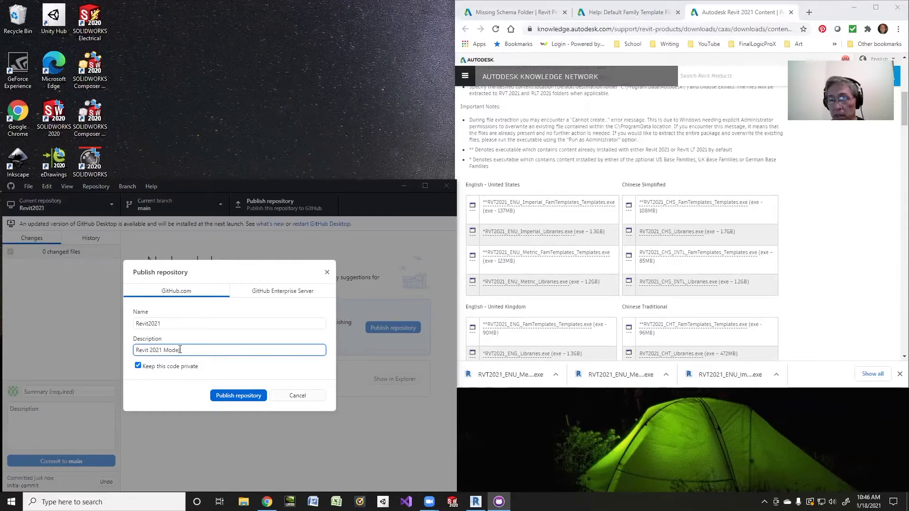
text(Model and Drawings)
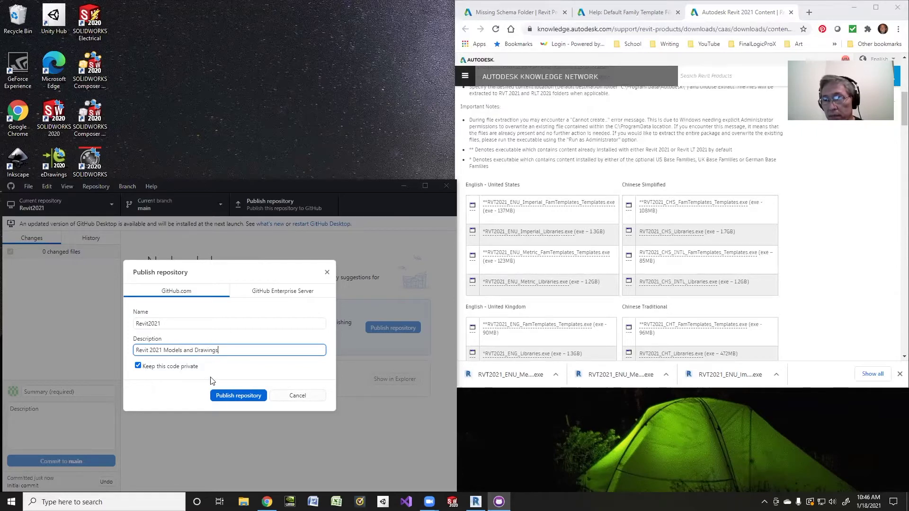
click(225, 396)
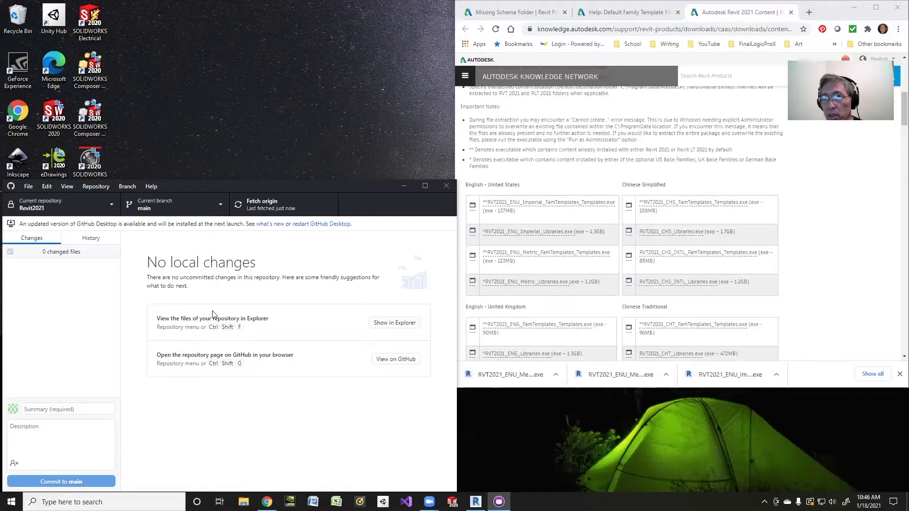
Show the Revit2021 folder in File Explorer and open its .gitignore with Notepad.
click(390, 324)
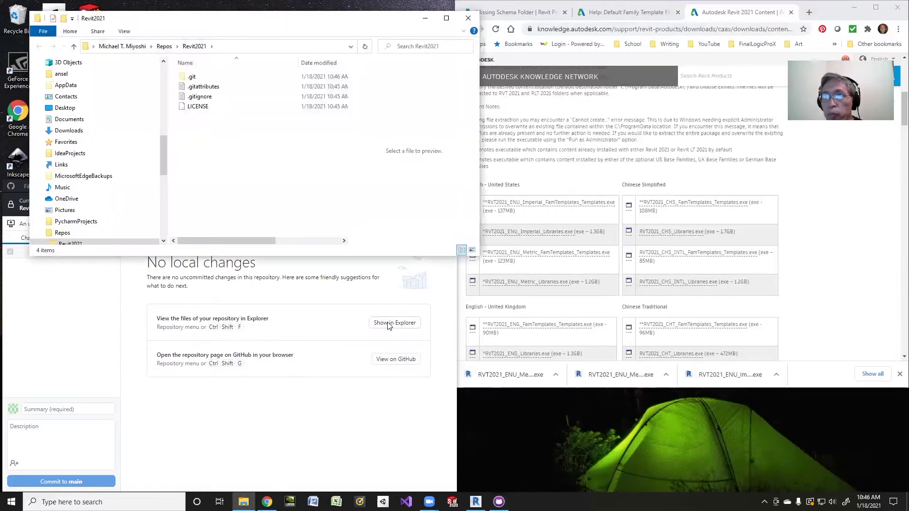
click(182, 97)
right_click(182, 97)
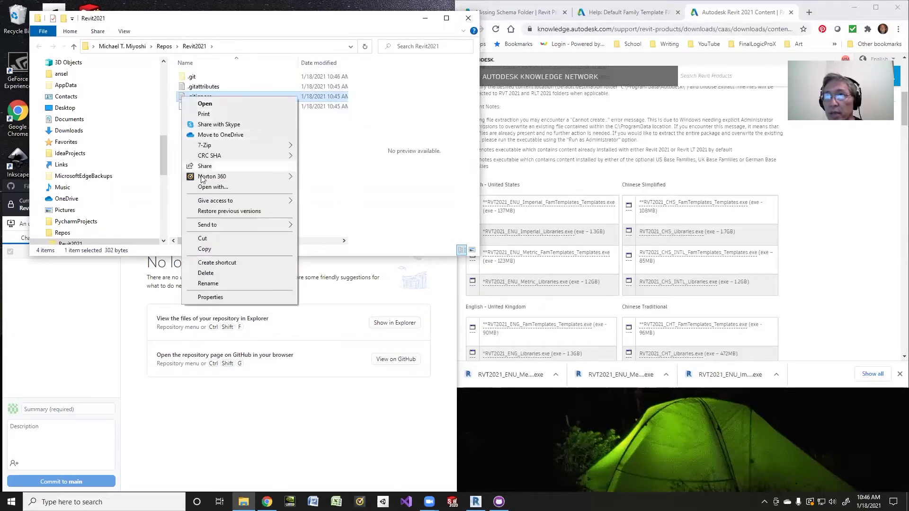
click(208, 187)
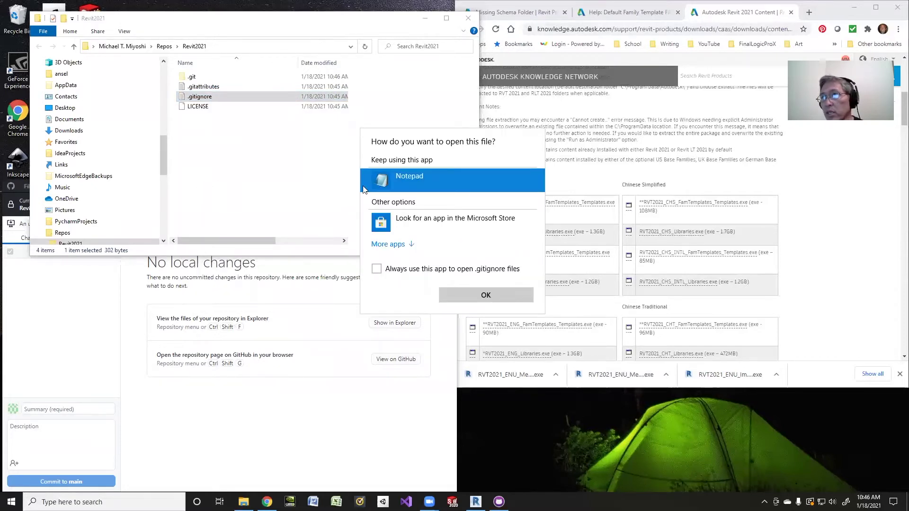
click(461, 293)
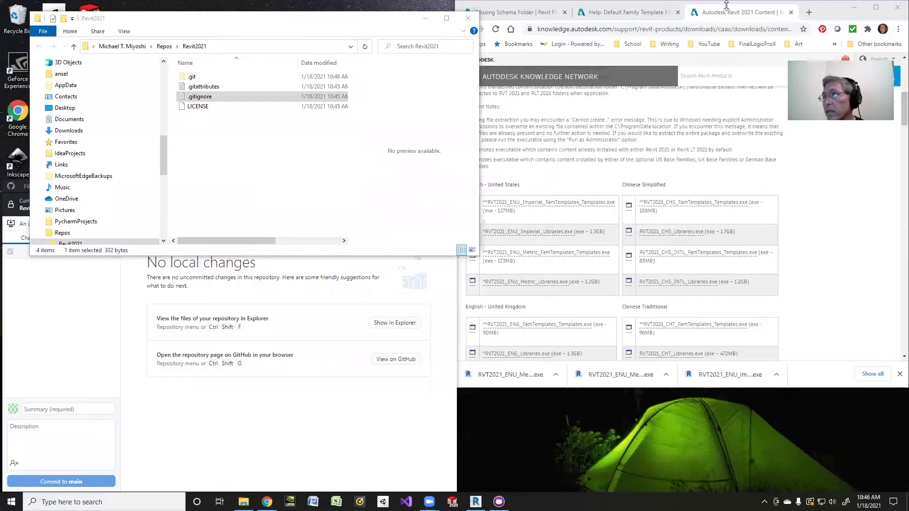
click(753, 14)
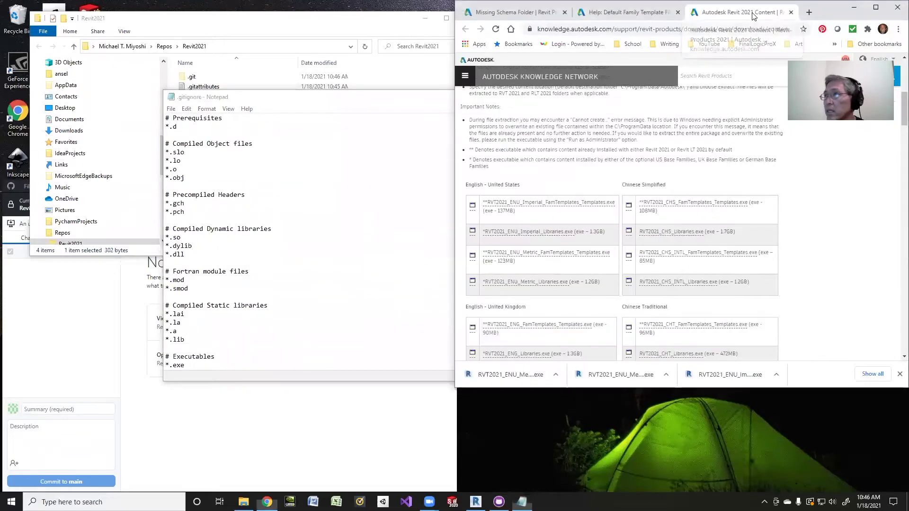
On gitignore.io, generate a Windows-only template and select all of its text.
click(808, 13)
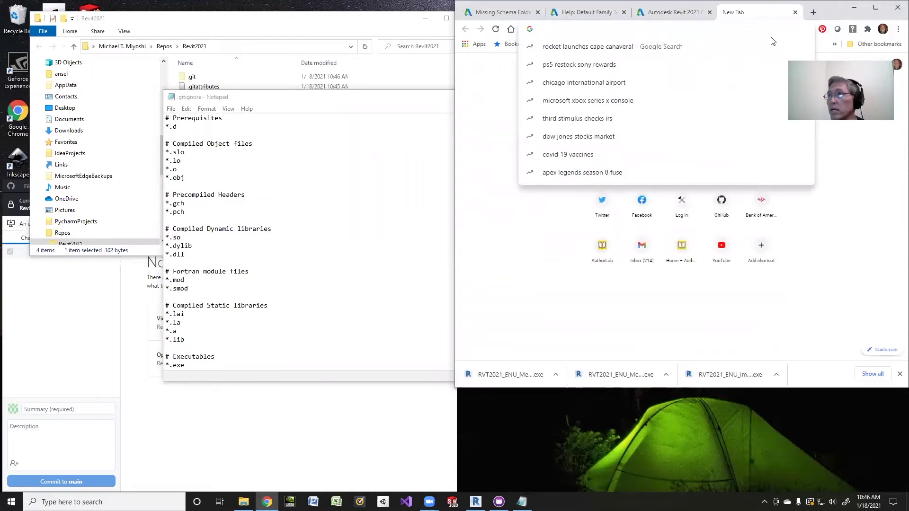
text(giti)
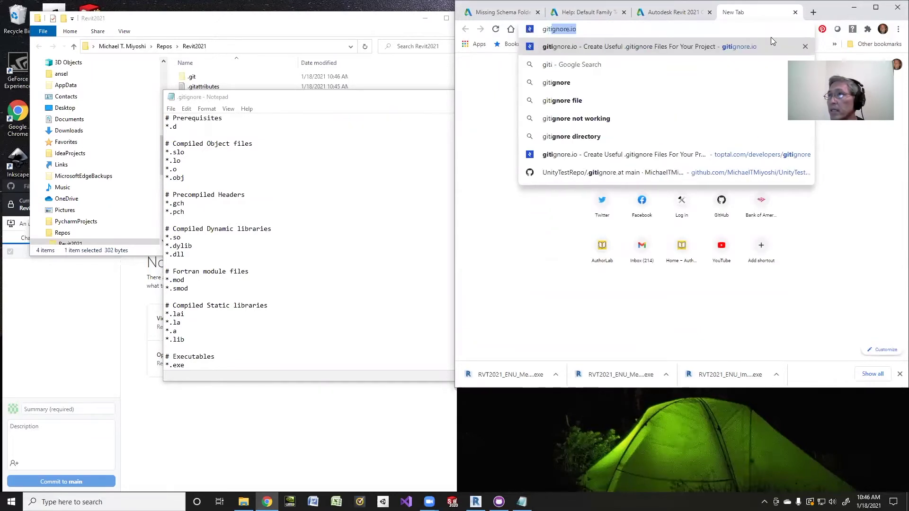
text(gnore.io)
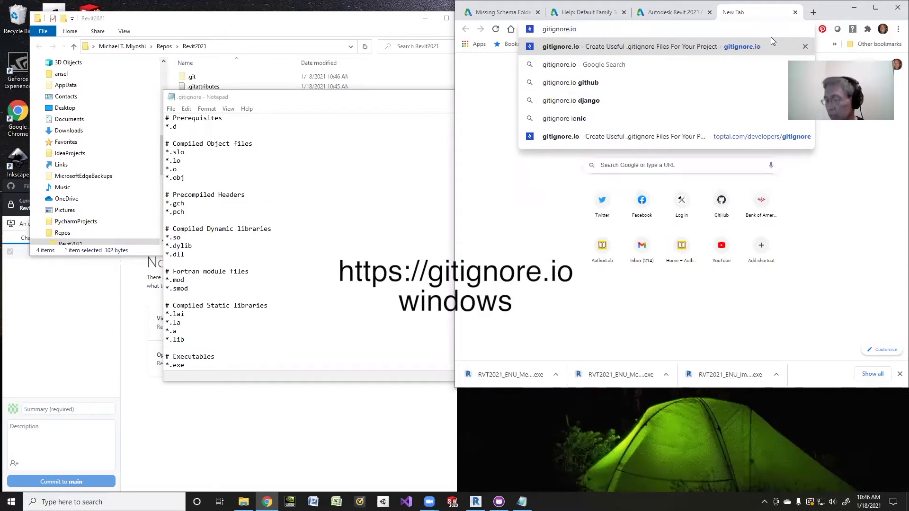
key(Return)
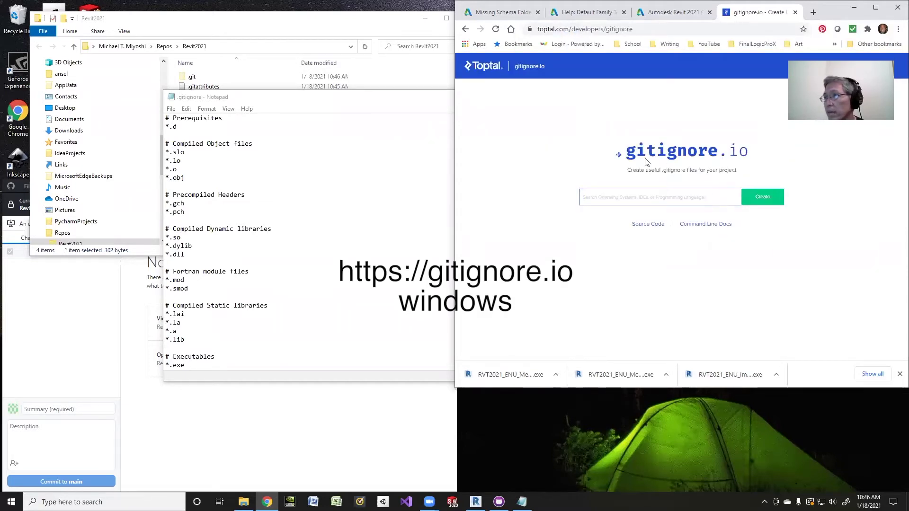
text(windows)
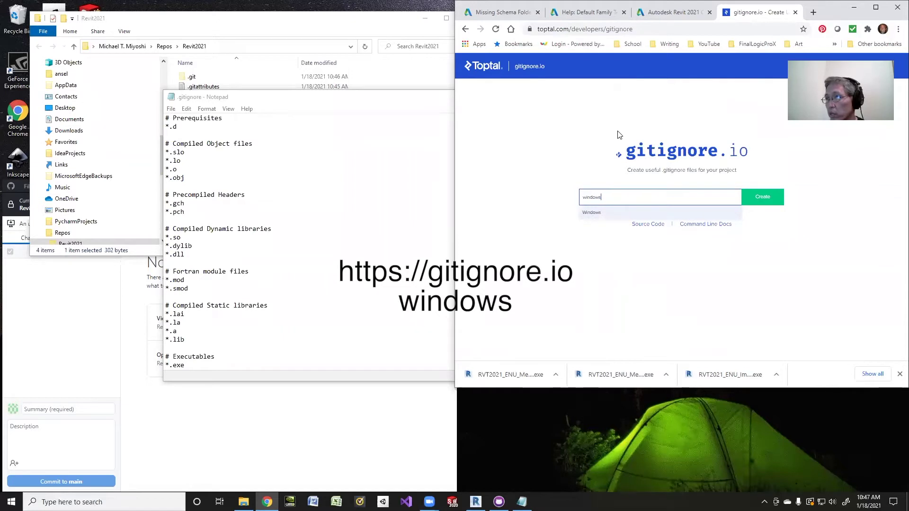
key(Return)
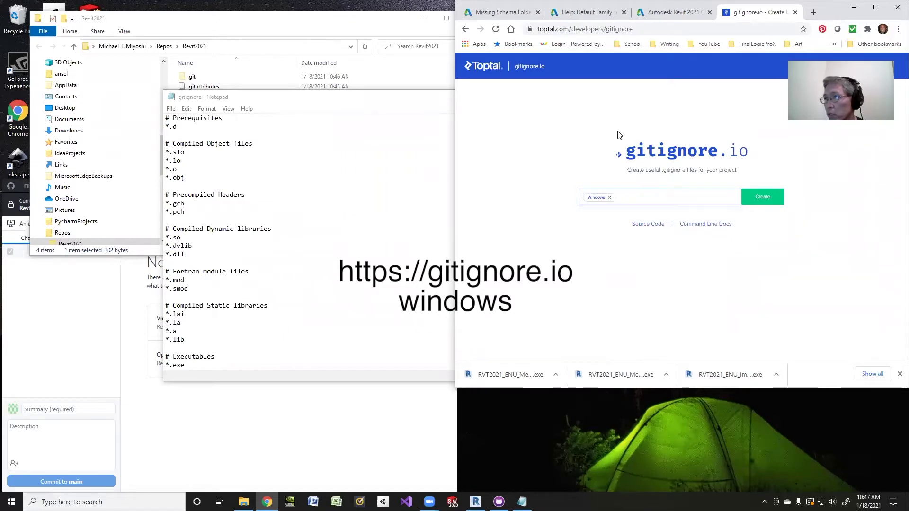
text(revit)
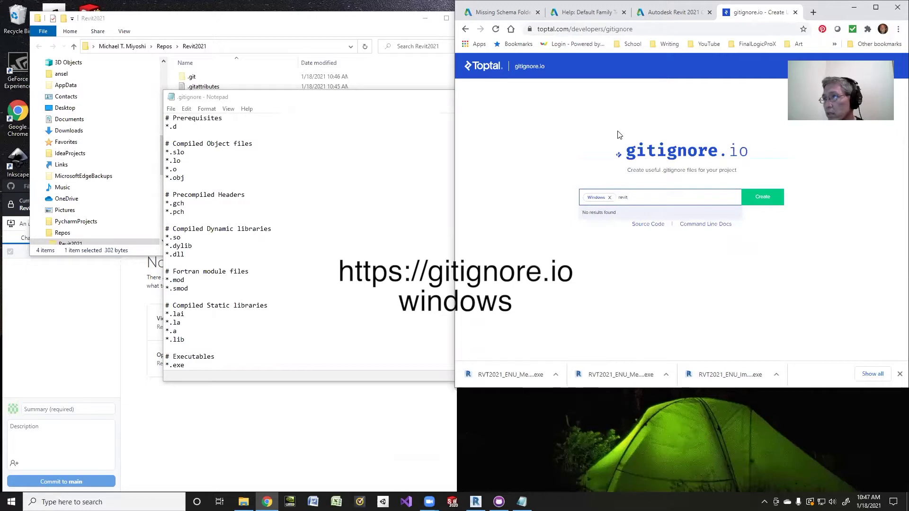
key(BackSpace)
key(BackSpace)
key(BackSpace)
key(BackSpace)
key(BackSpace)
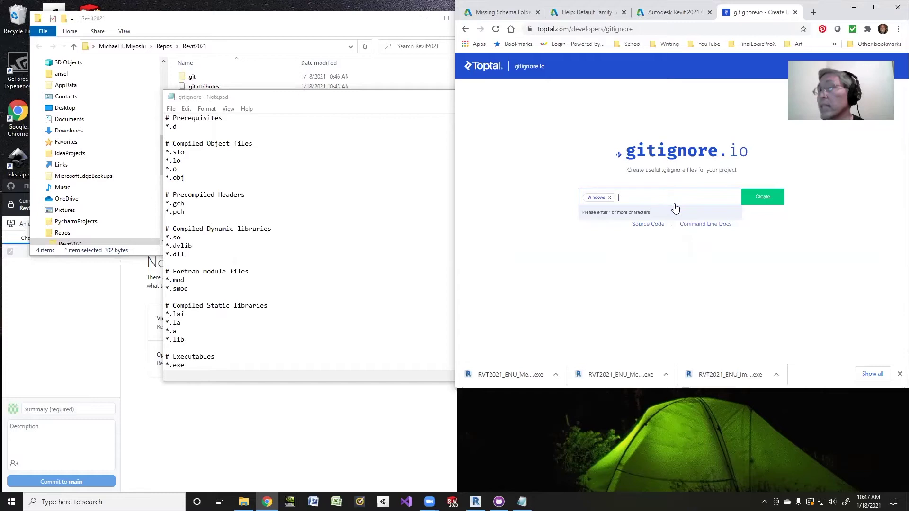
click(757, 198)
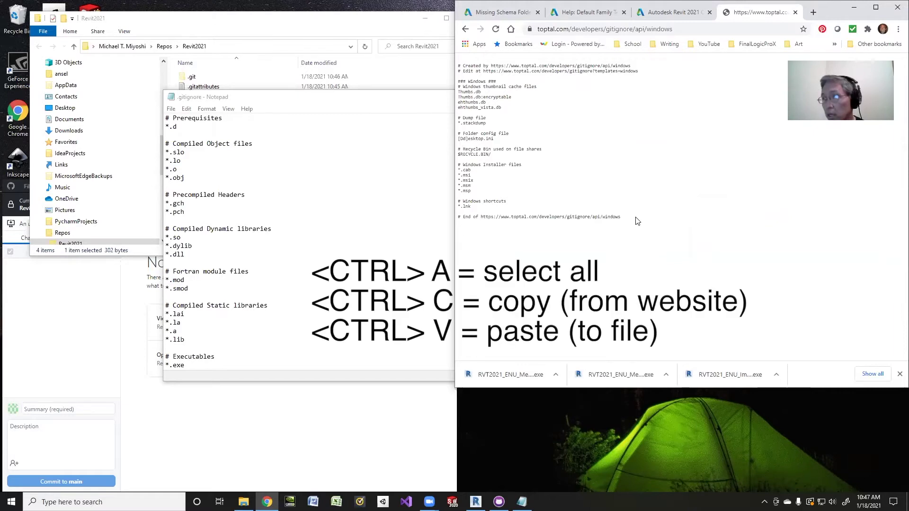
key(ctrl+a)
key(ctrl+c)
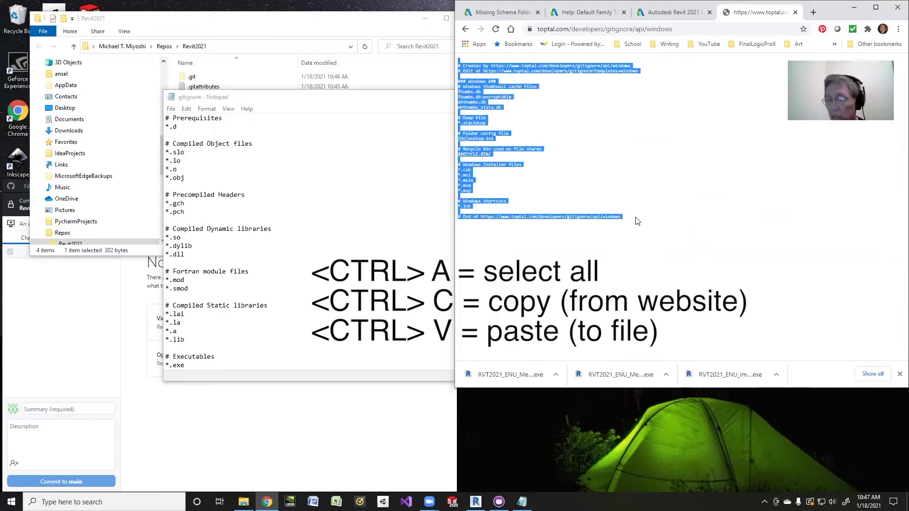
Replace the .gitignore contents with the pasted Windows template, save, and close Notepad.
click(332, 105)
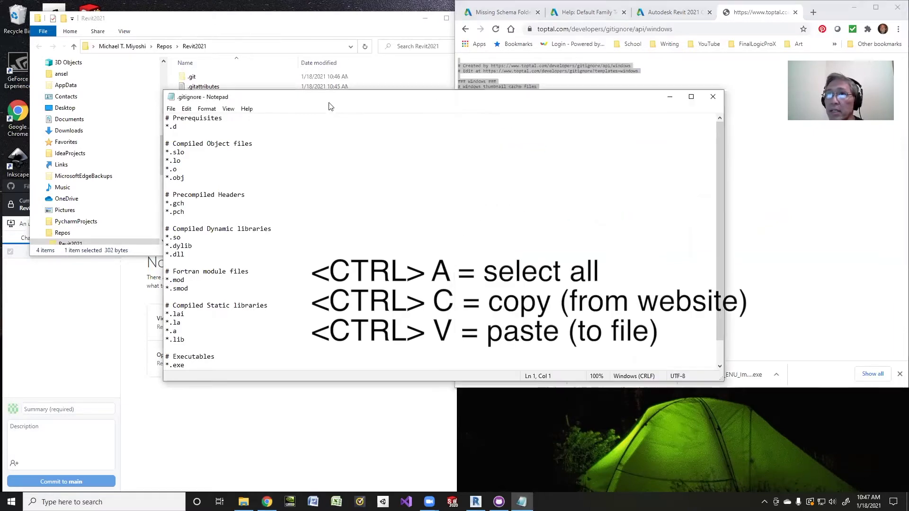
key(ctrl+Home)
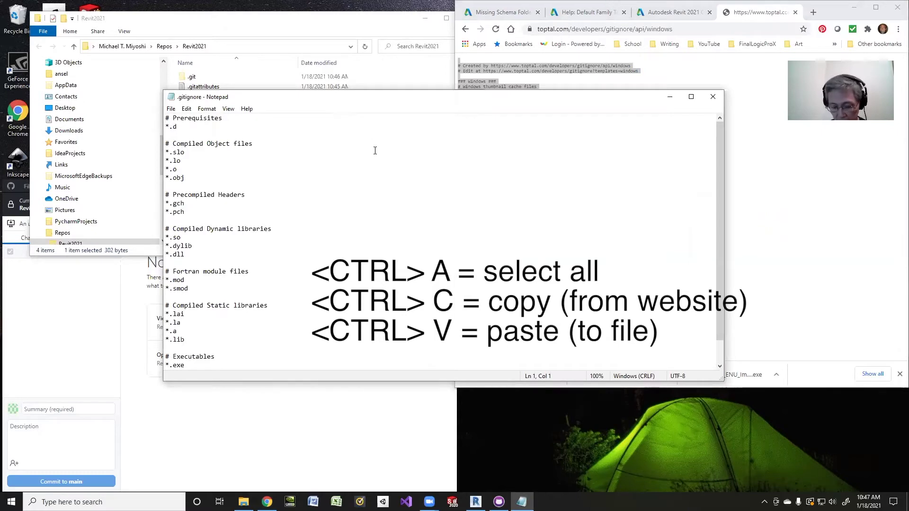
key(ctrl+a)
key(ctrl+v)
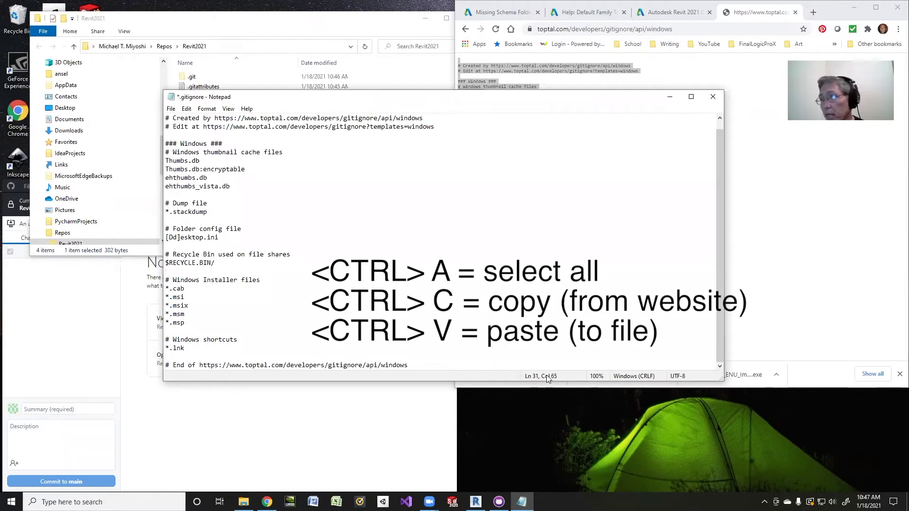
click(171, 108)
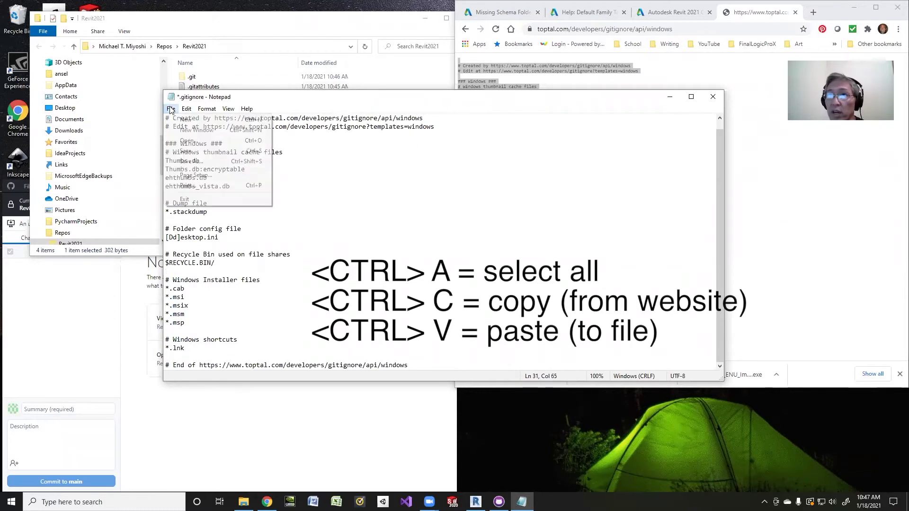
click(171, 152)
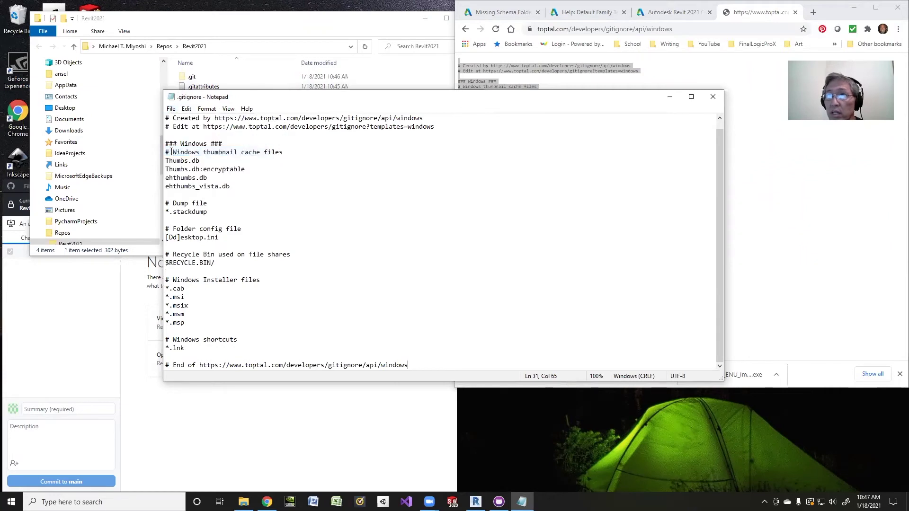
click(713, 97)
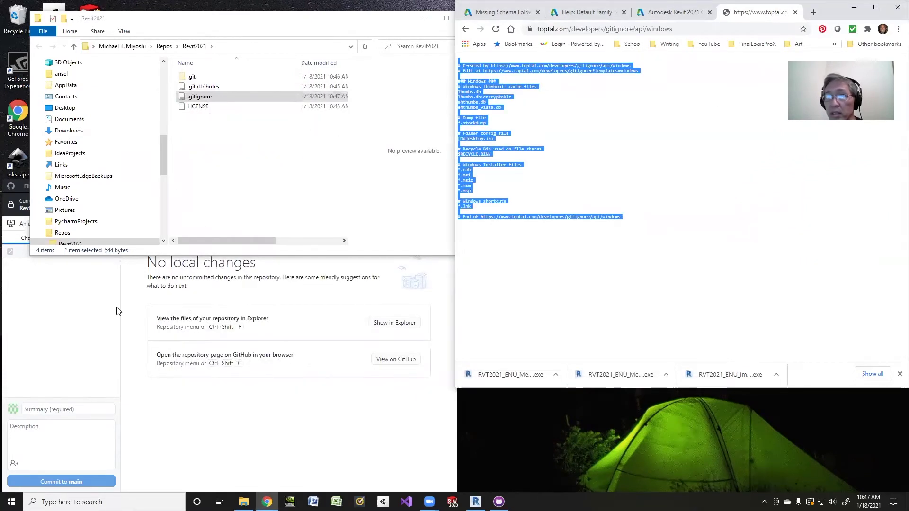
Commit the change to main with the default 'Update .gitignore' summary and push to origin.
click(102, 330)
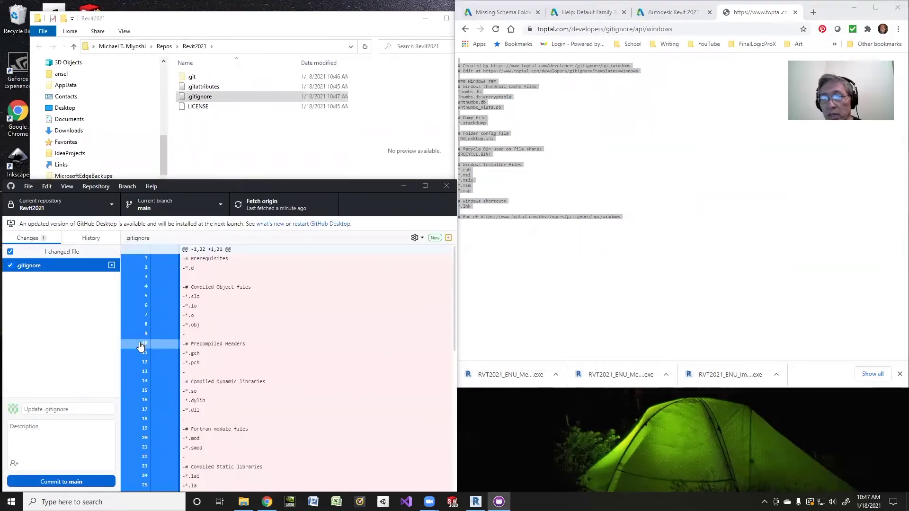
click(65, 411)
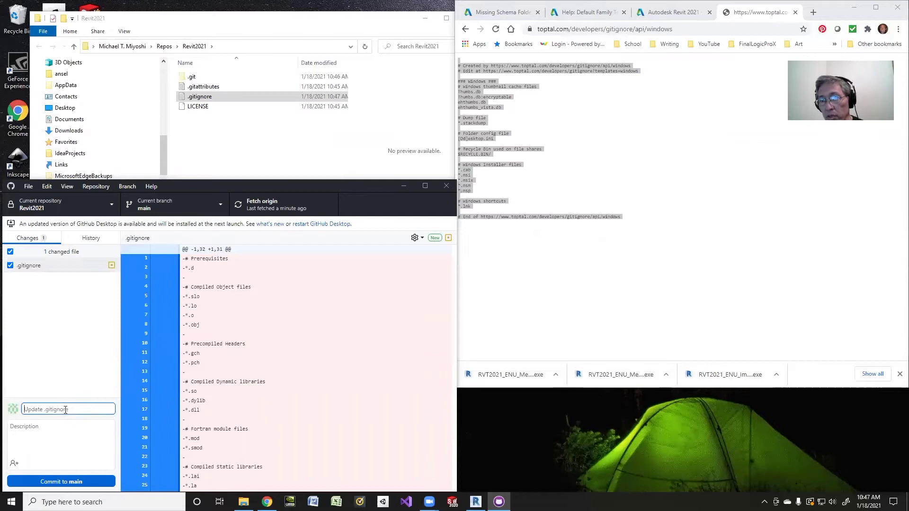
text(ju)
key(BackSpace)
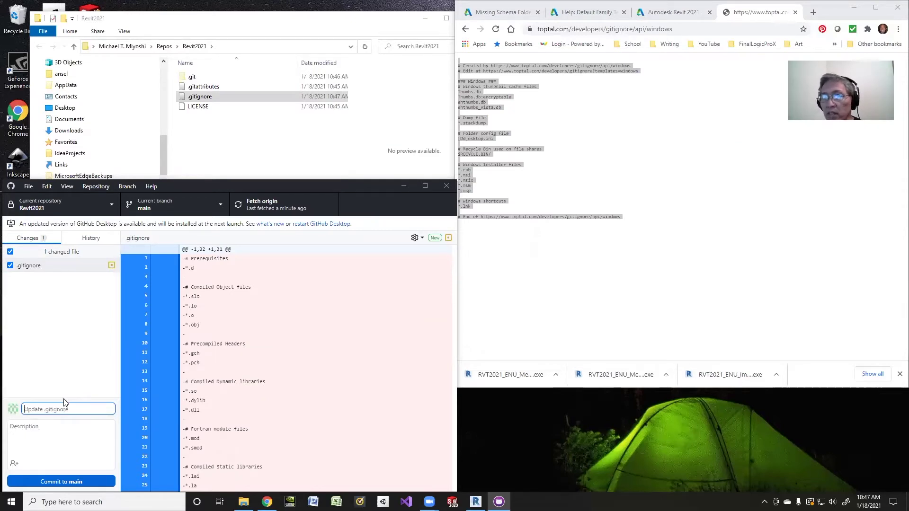
click(56, 482)
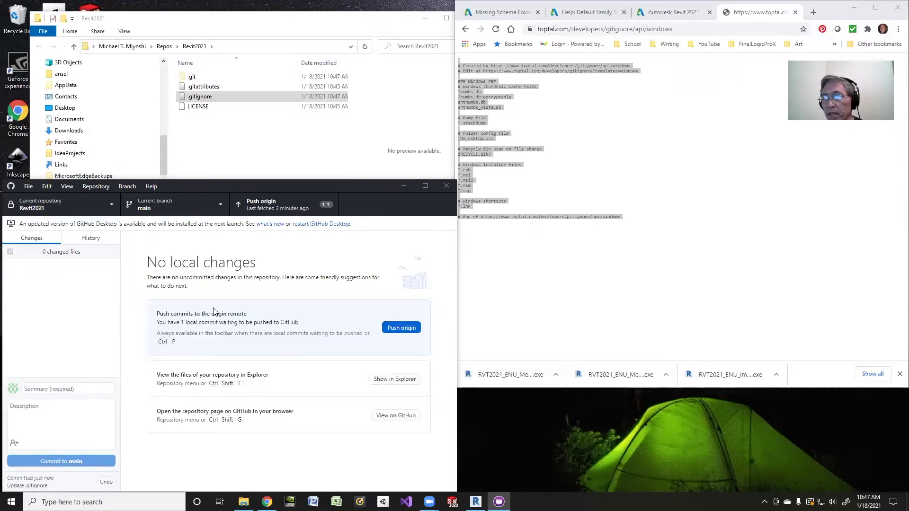
click(407, 327)
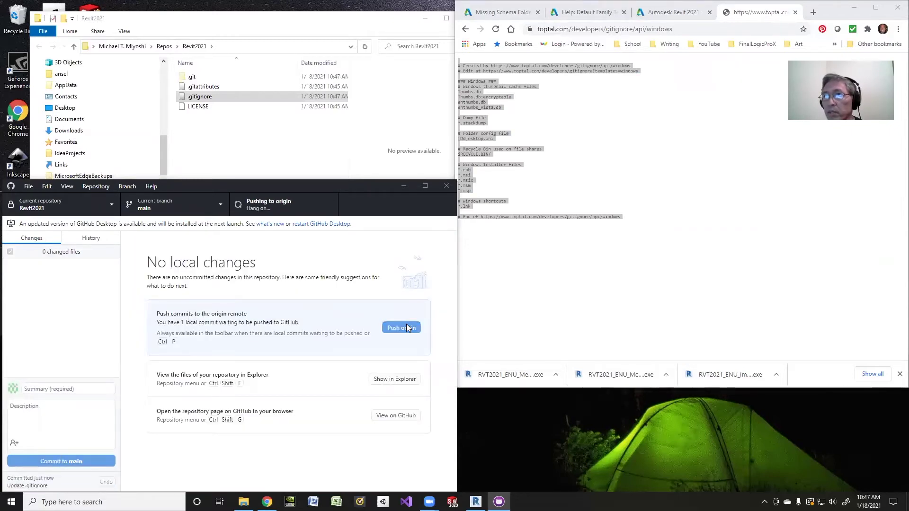
Go to your GitHub profile's repositories and open Revit2021.
click(724, 26)
text(github.com)
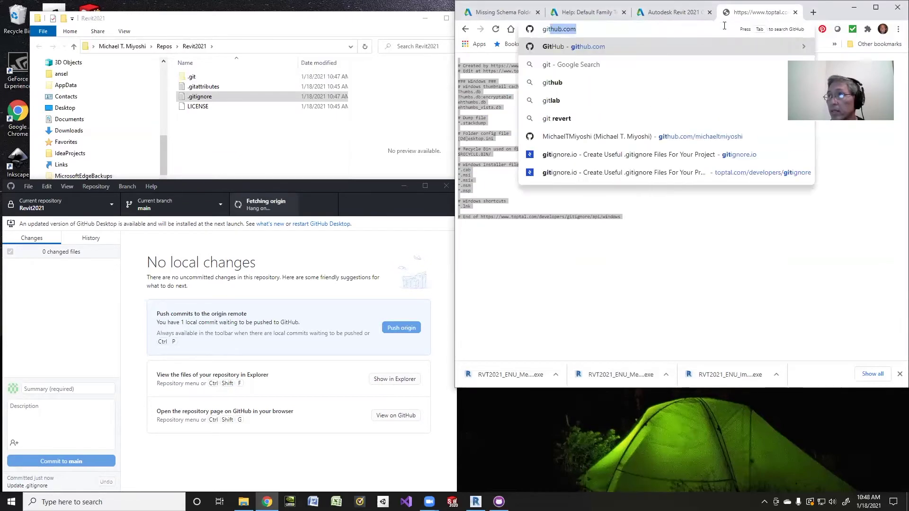
text(/mich)
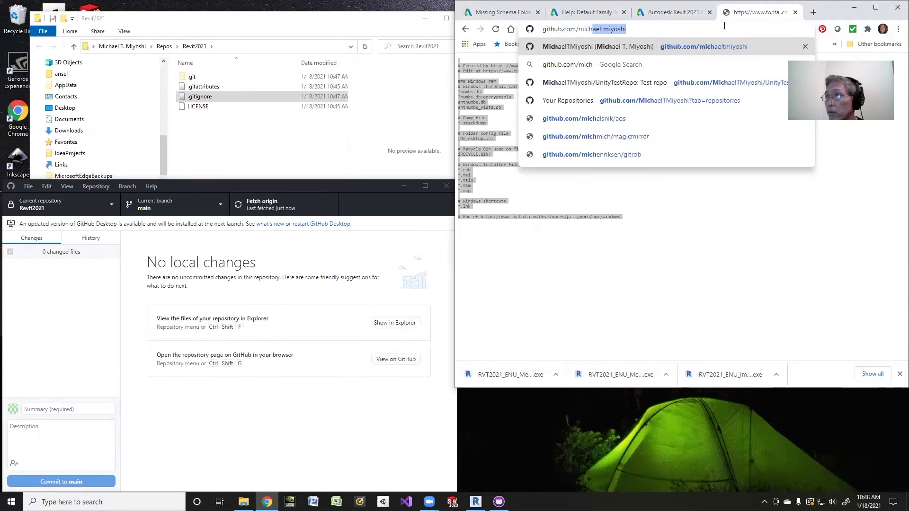
key(Return)
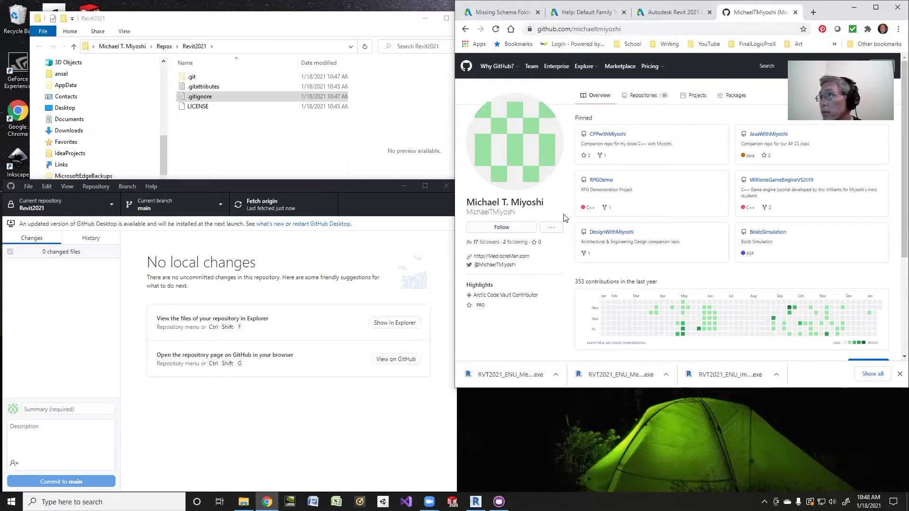
click(640, 96)
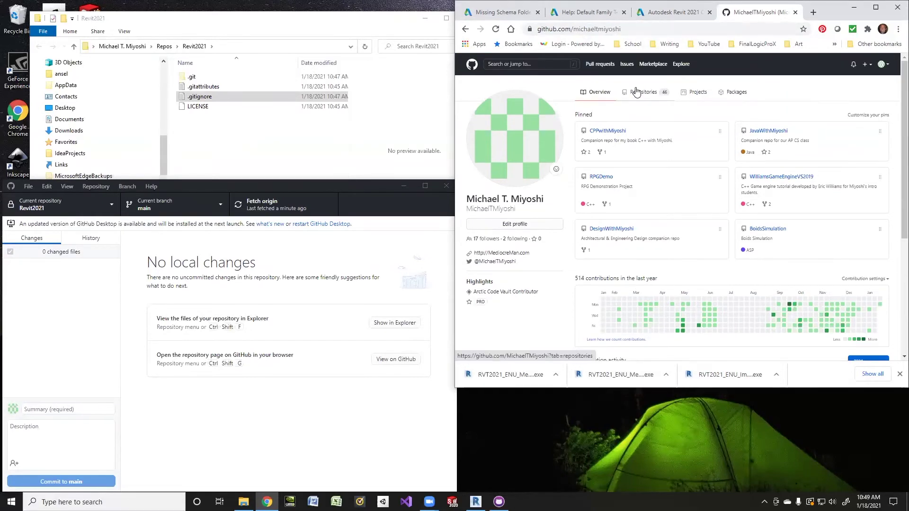
click(637, 92)
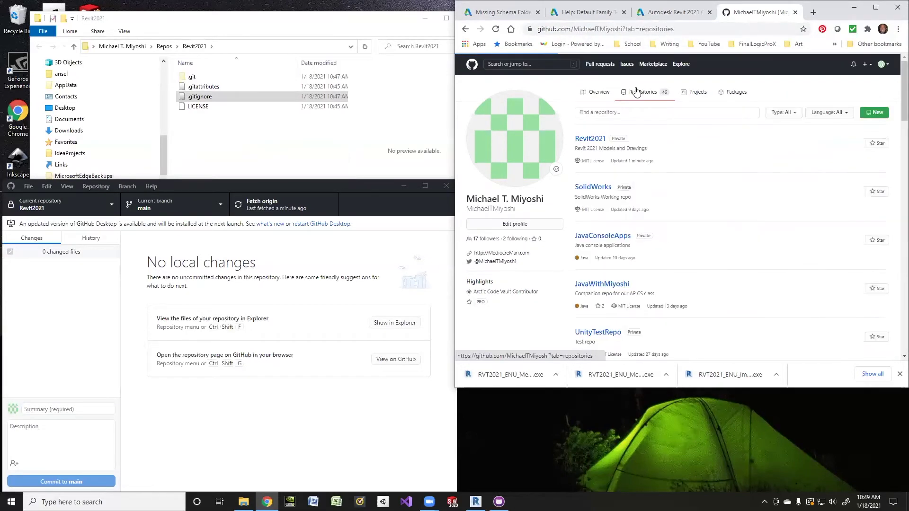
click(589, 141)
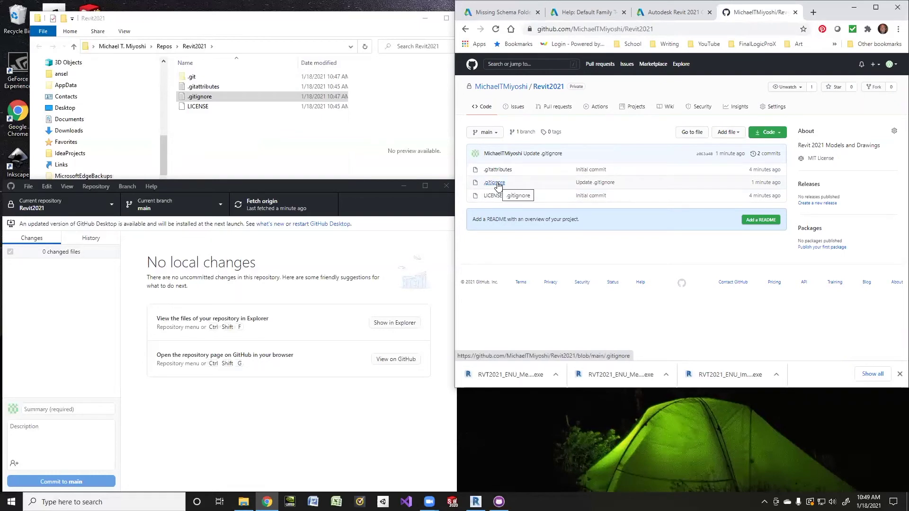
Check the pushed .gitignore's Windows rules, then return to the Revit2021 overview.
click(496, 183)
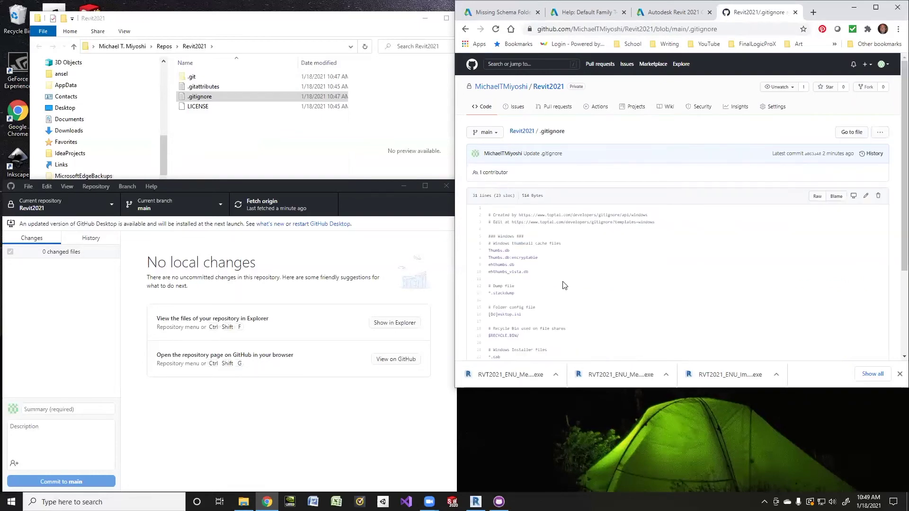
scroll(565, 287, down, 3)
scroll(566, 288, up, 3)
click(543, 89)
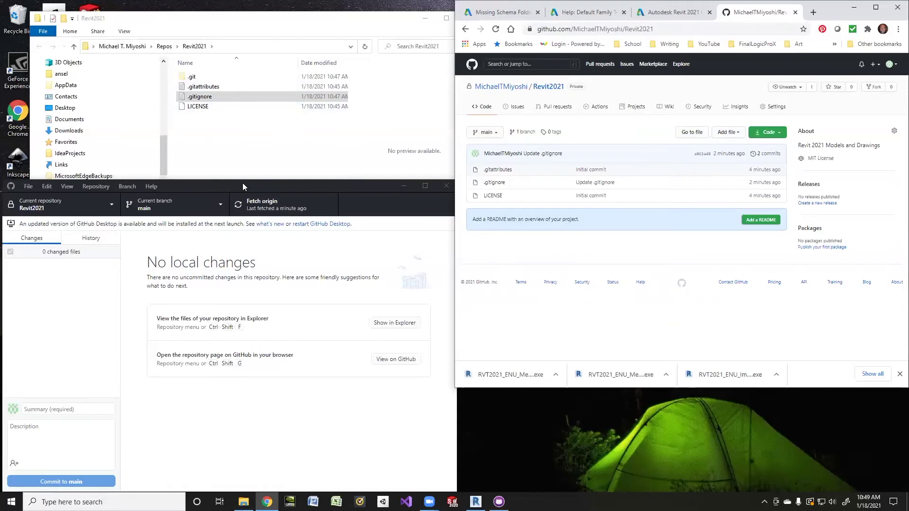
Close the repository folder window and bring the Revit cabin project forward.
click(238, 25)
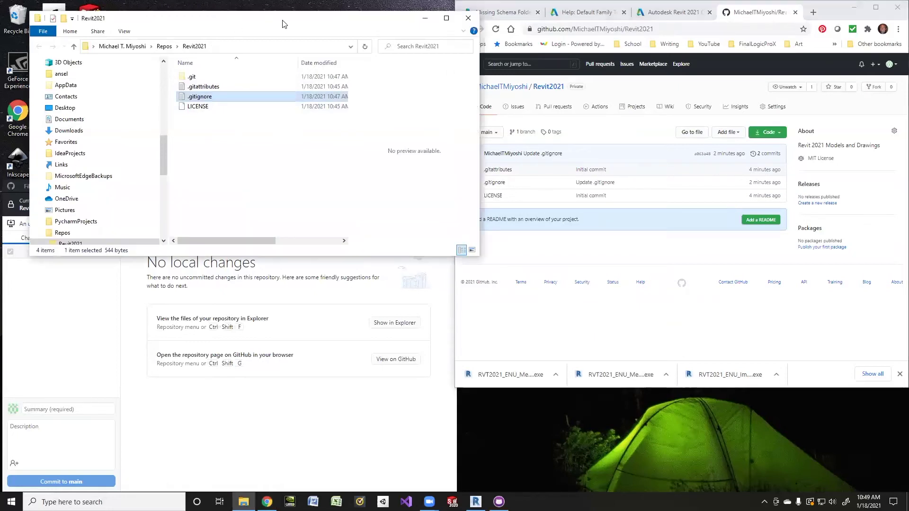
click(468, 18)
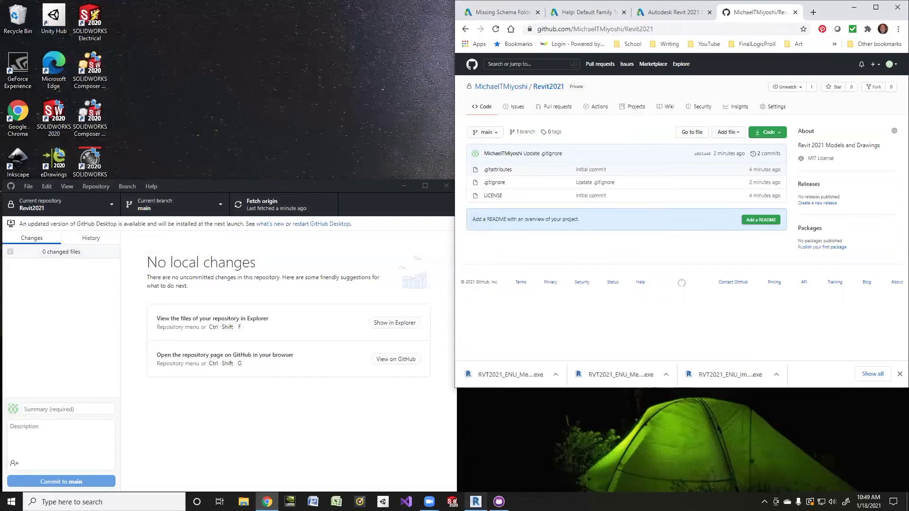
click(475, 502)
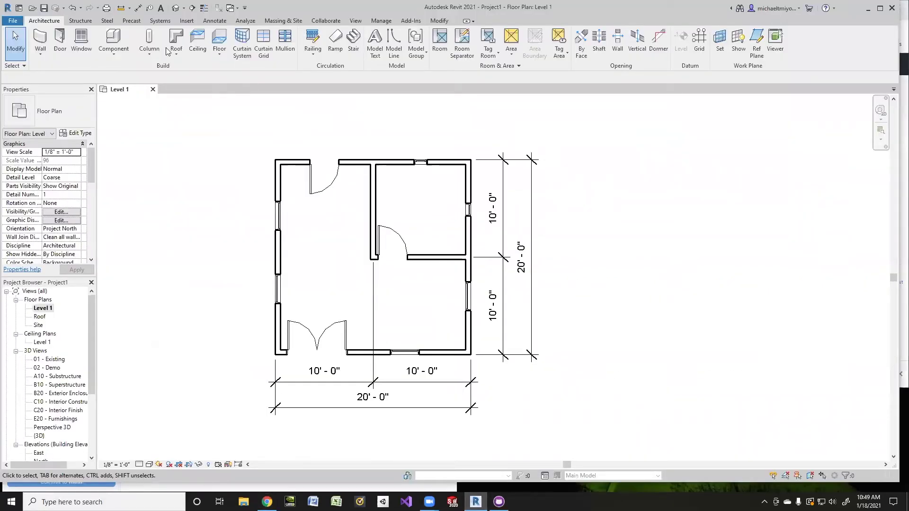
Save the project as CabinTutorial.rvt in the Repos\Revit2021 folder.
click(44, 9)
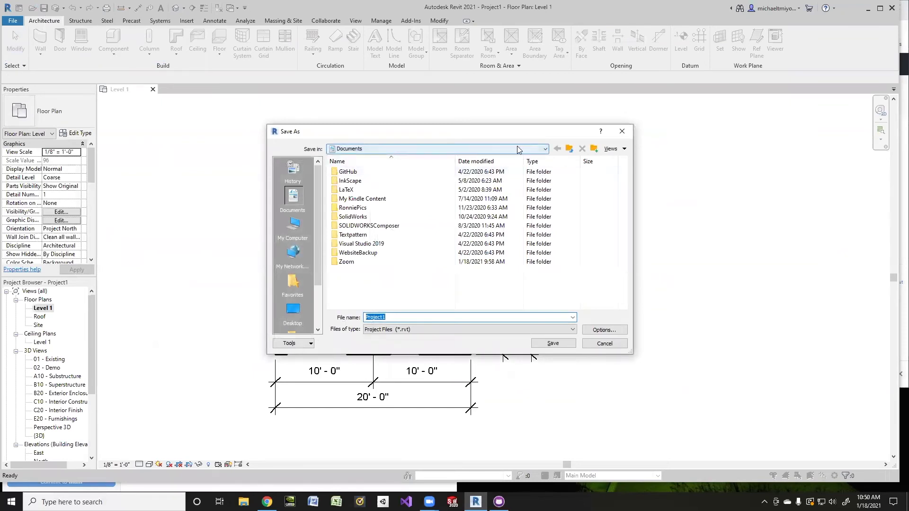
click(547, 149)
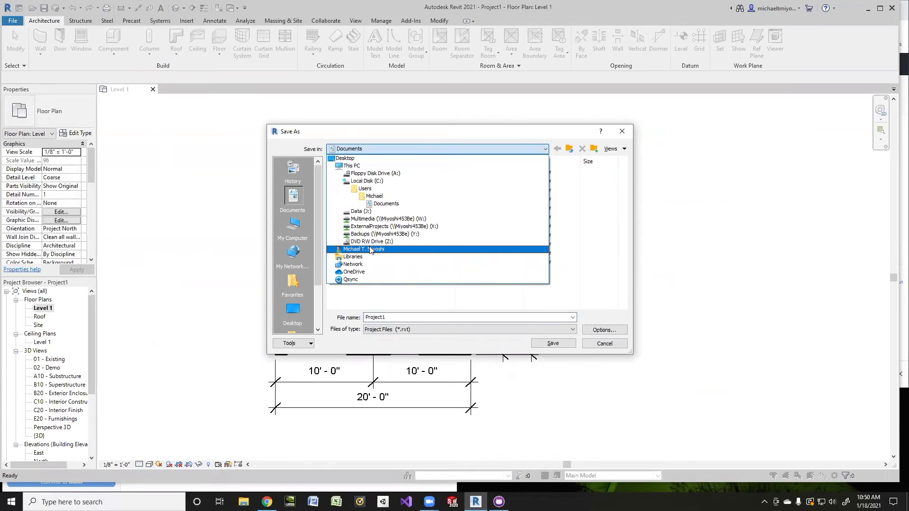
click(371, 250)
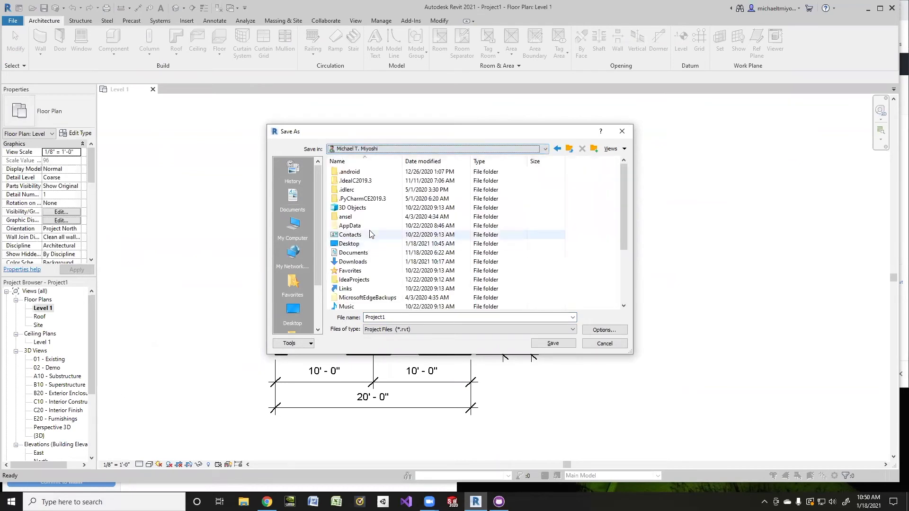
scroll(351, 283, down, 1)
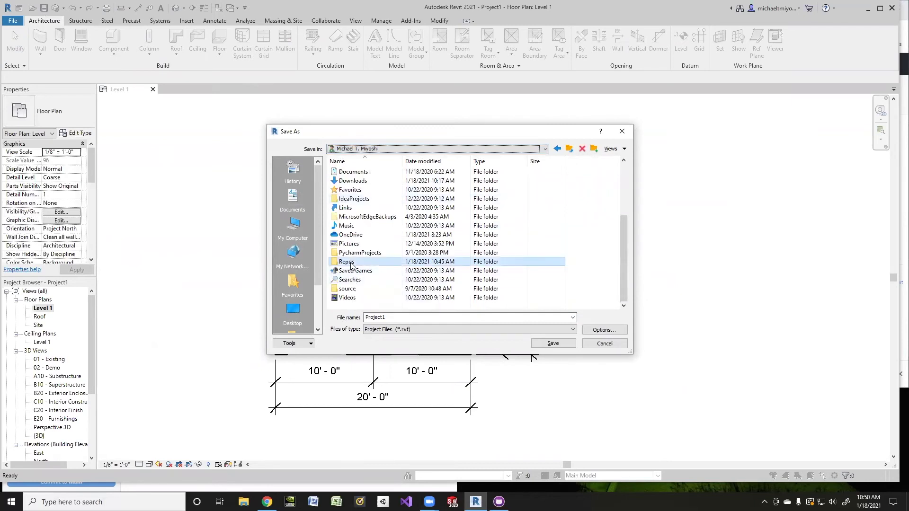
double_click(353, 266)
double_click(348, 172)
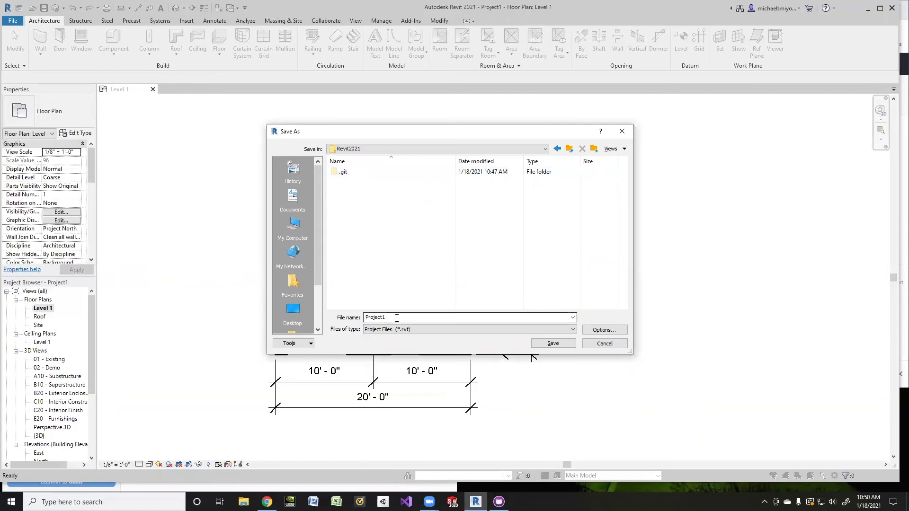
double_click(398, 318)
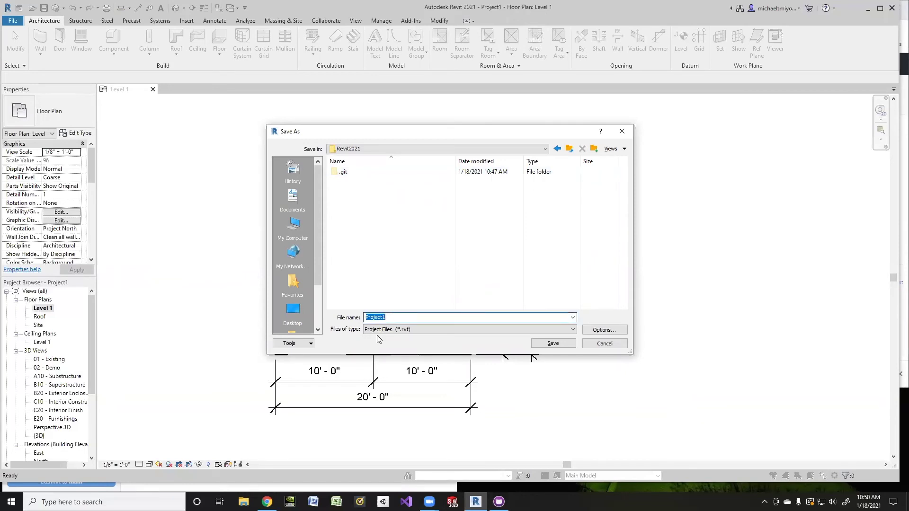
text(CabinTutorial)
click(550, 347)
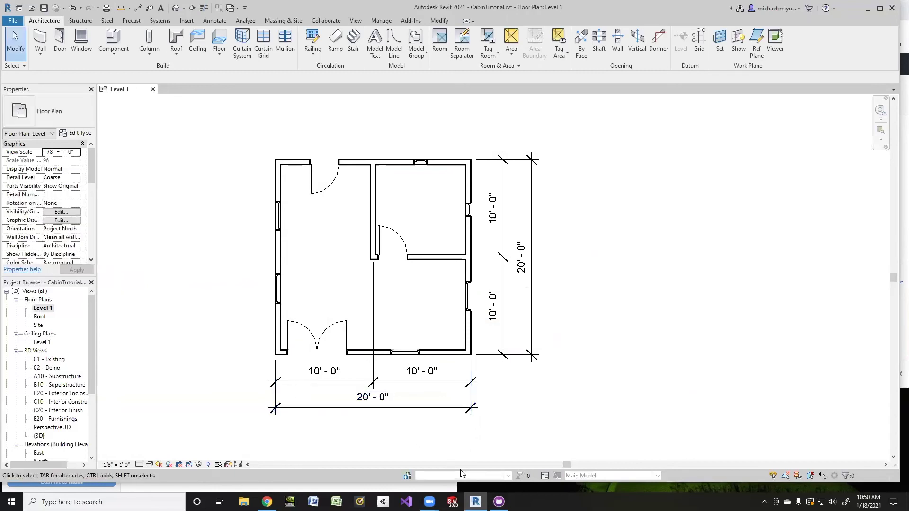
Commit CabinTutorial.rvt to main as 'Create CabinTutorial.rvt' and push to origin.
key(alt+Tab)
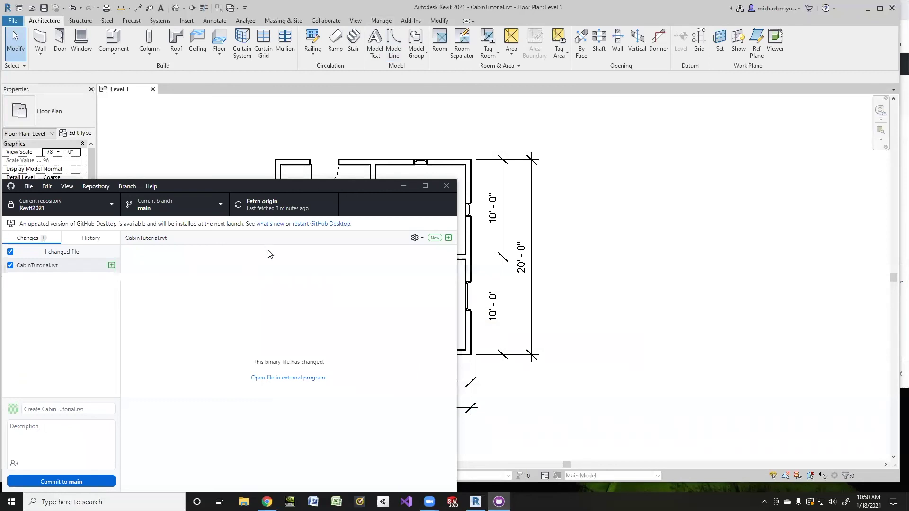
click(89, 408)
click(66, 481)
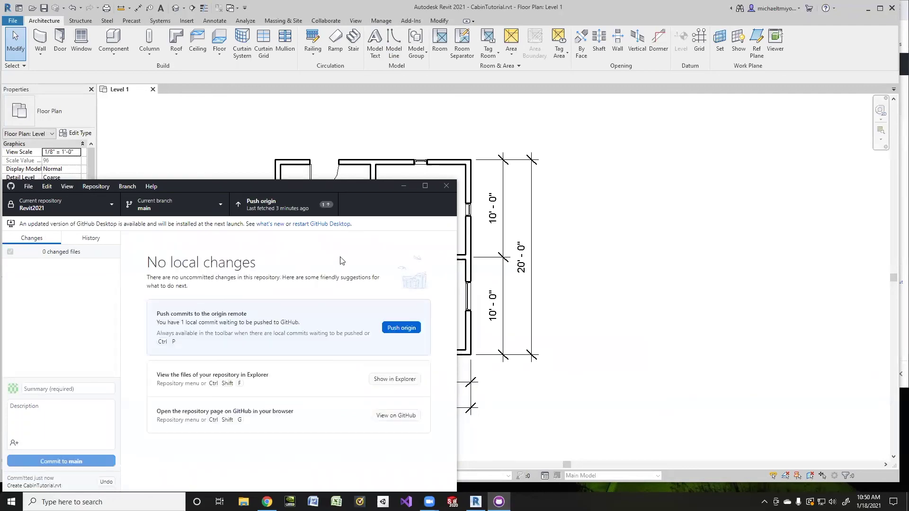
click(390, 329)
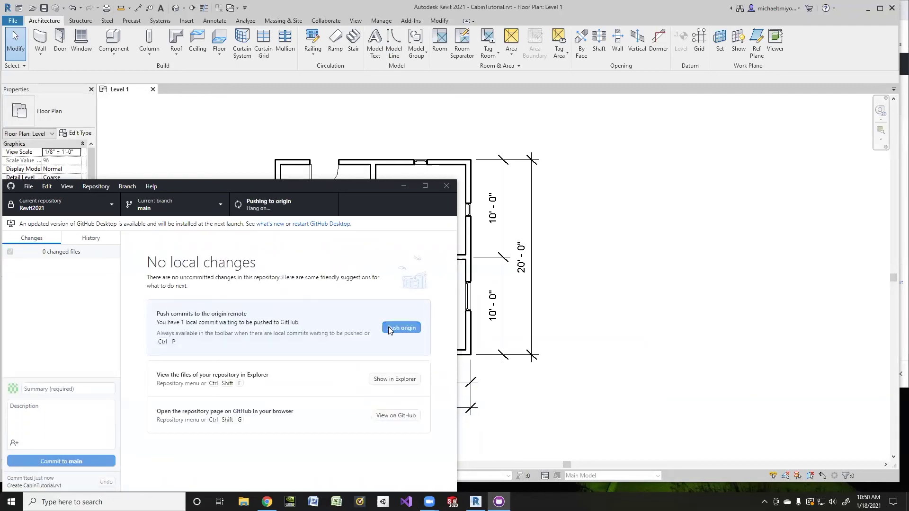